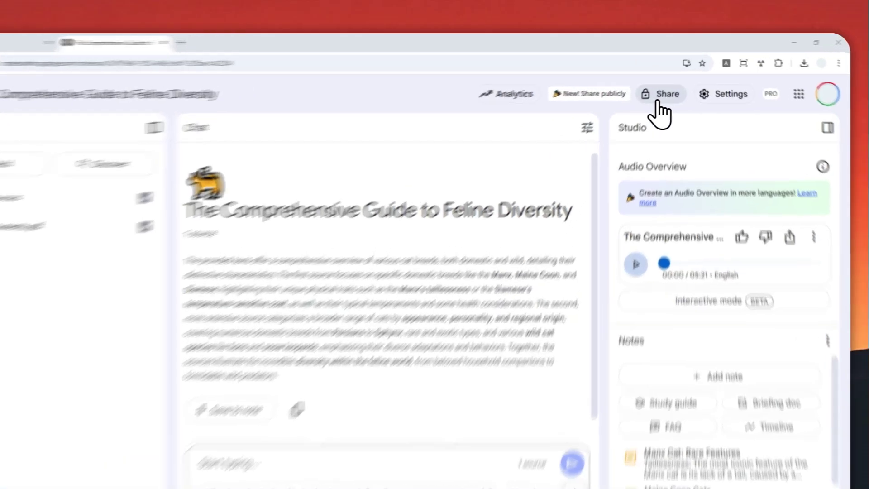
Step: Share the feline notebook with anyone who has the link, with full notebook access and the welcome note on
left_click(667, 85)
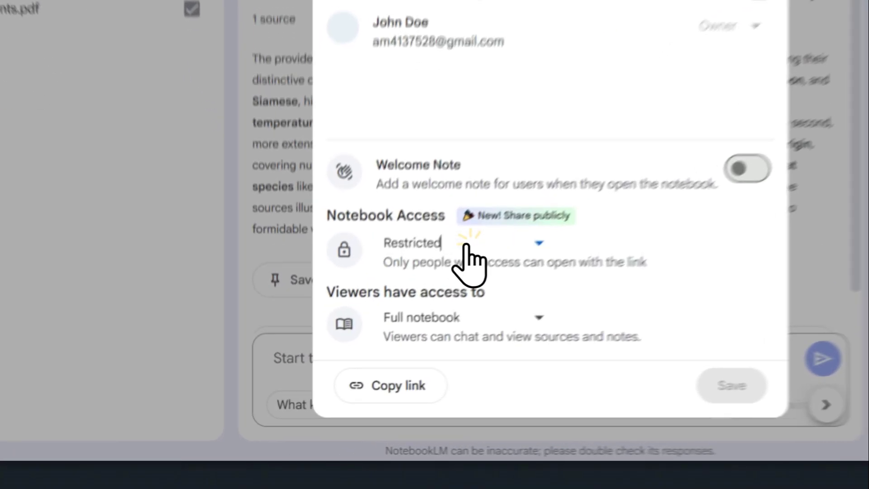
left_click(387, 331)
left_click(484, 308)
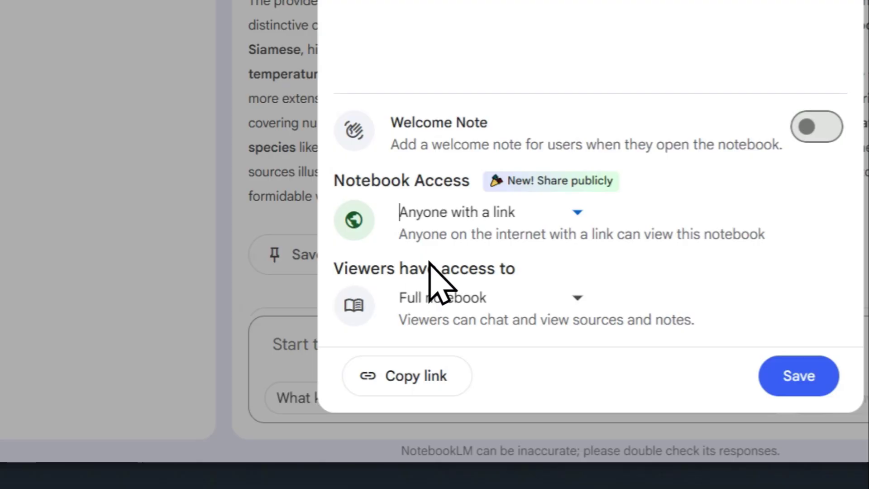
left_click(486, 298)
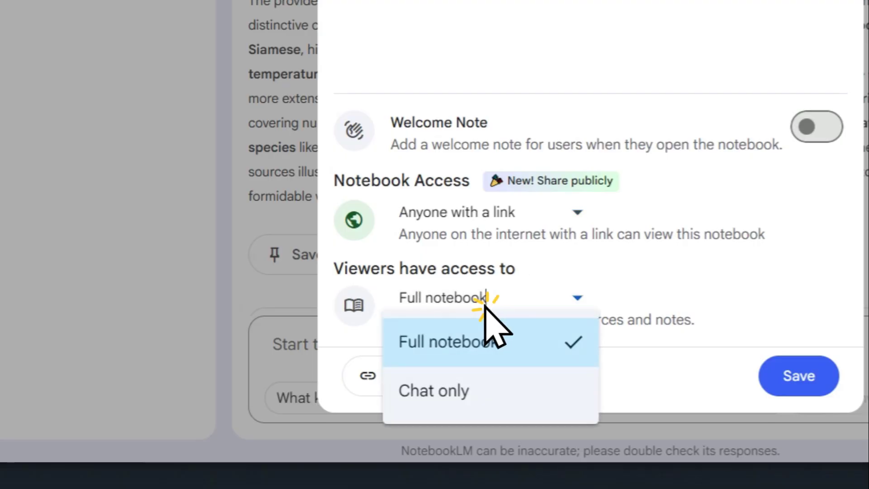
left_click(438, 346)
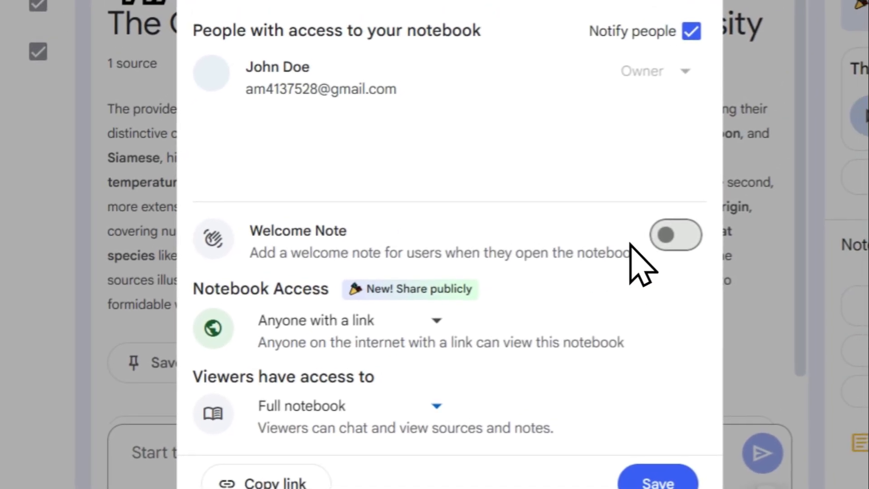
left_click(816, 129)
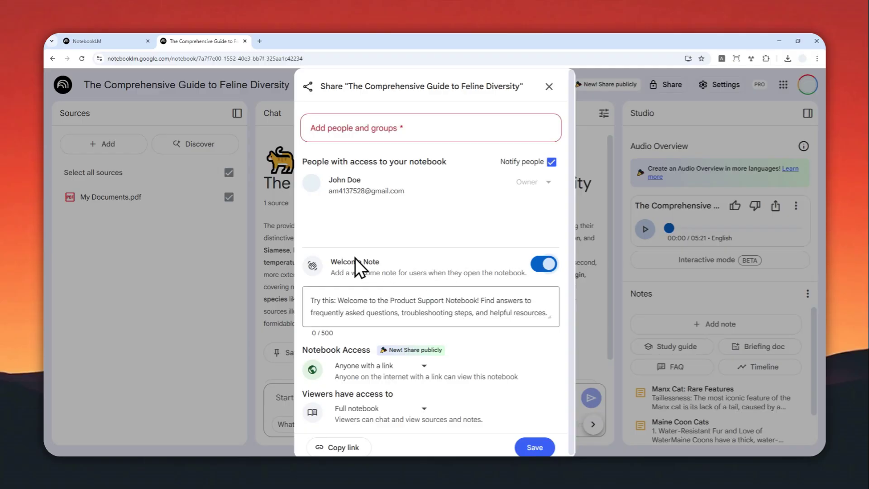
scroll(424, 281, "down", 1)
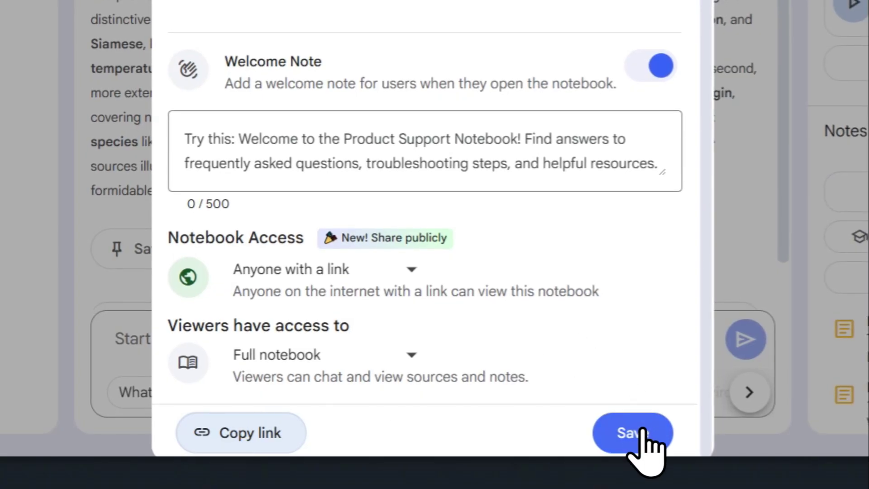
Step: Save the sharing settings, open the copied notebook link in a new window, and load its audio overview
left_click(633, 434)
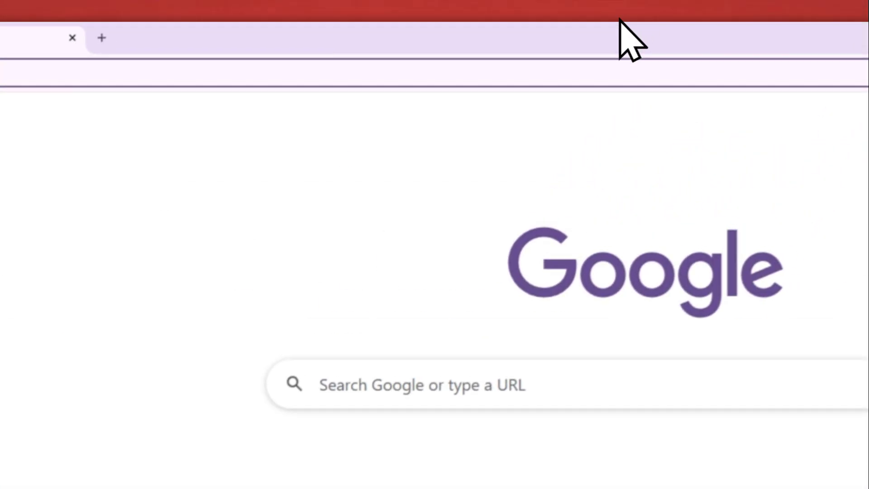
left_click(217, 85)
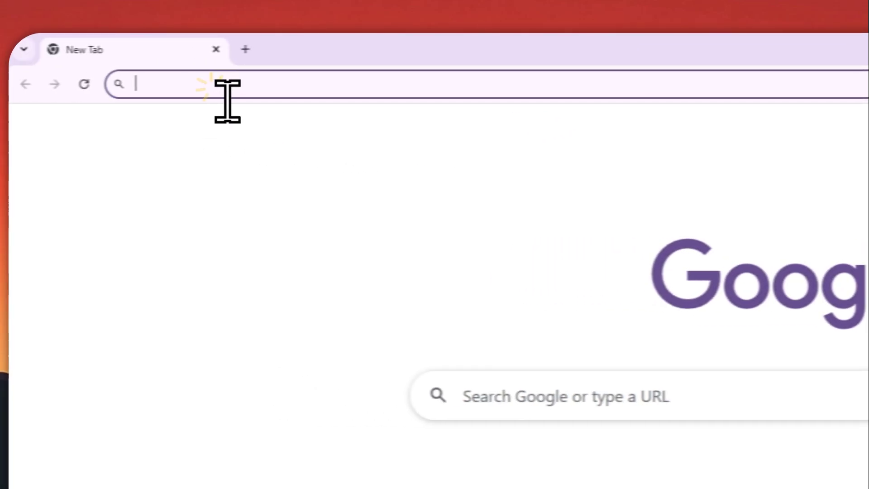
right_click(228, 92)
left_click(356, 248)
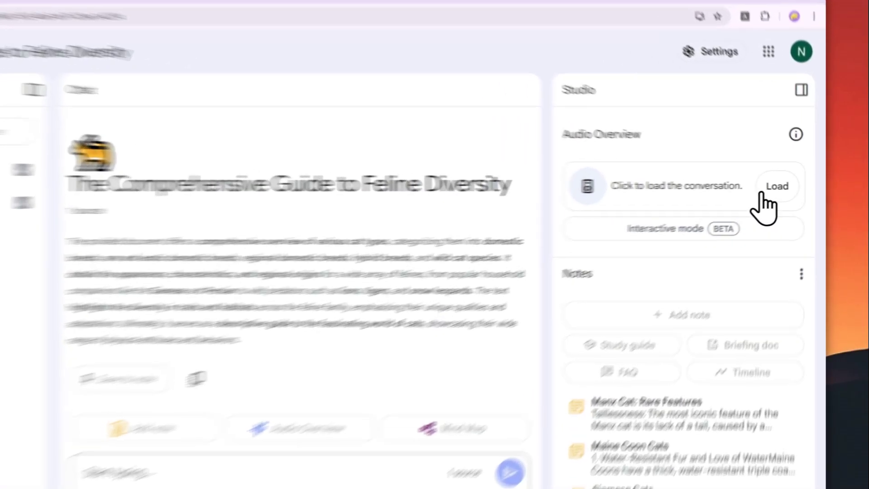
left_click(787, 186)
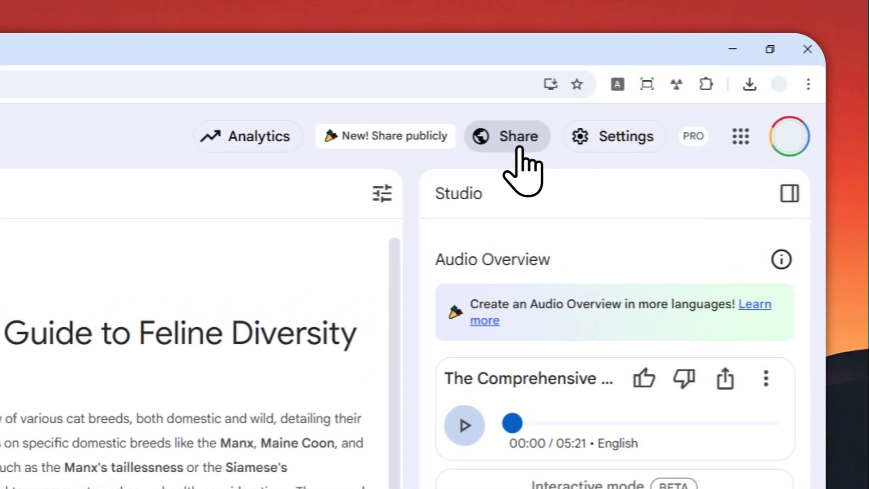
Step: Switch the Feline Diversity notebook's access back to Restricted and save it
left_click(506, 136)
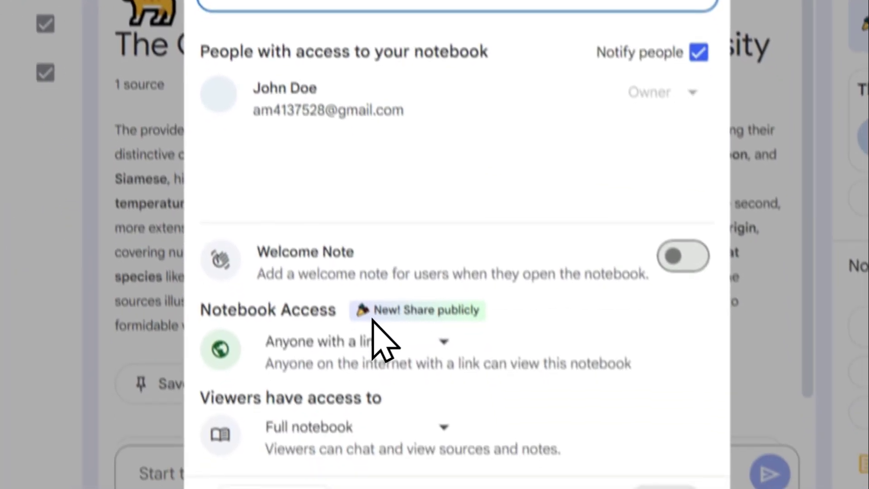
left_click(372, 326)
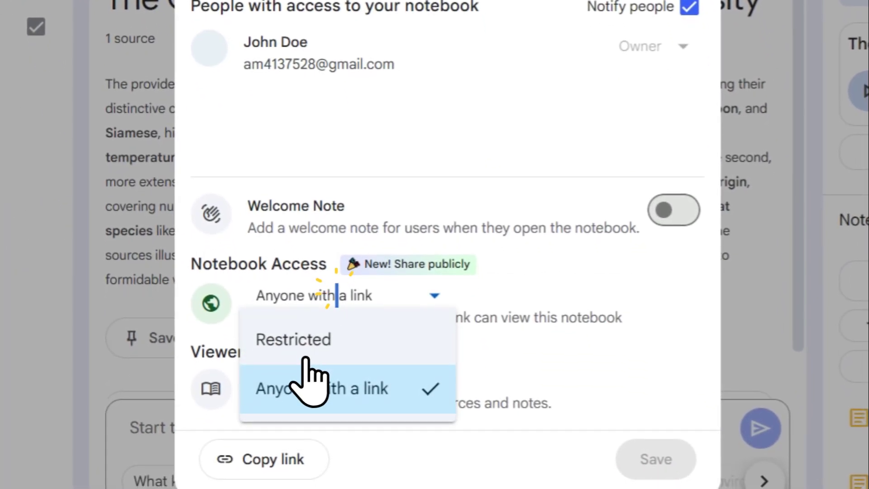
left_click(314, 388)
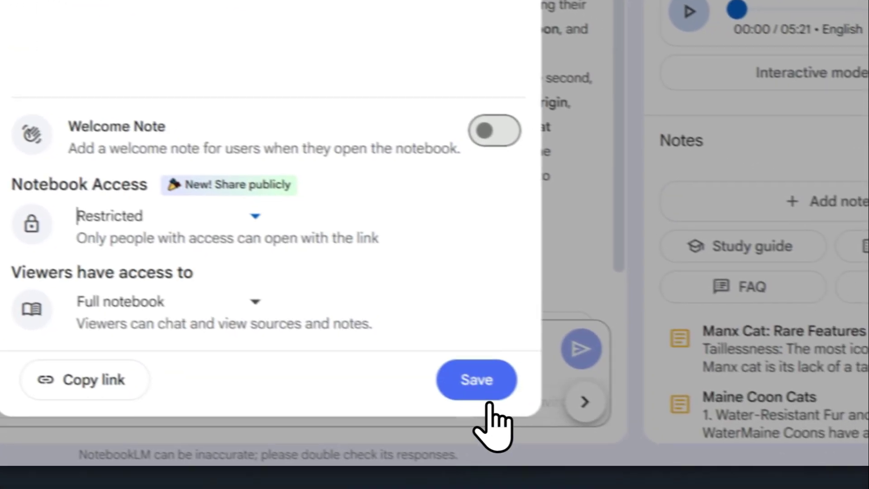
left_click(665, 438)
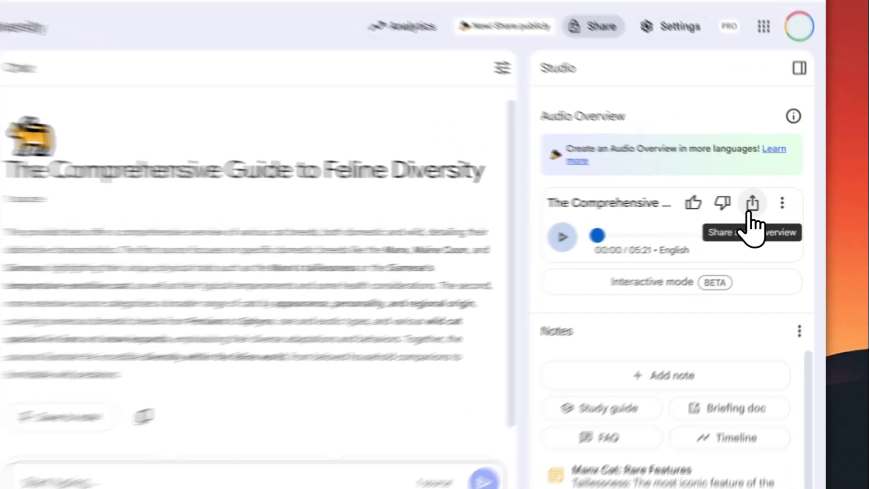
Step: Switch on Public access in the Feline Diversity audio overview's share dialog
left_click(775, 207)
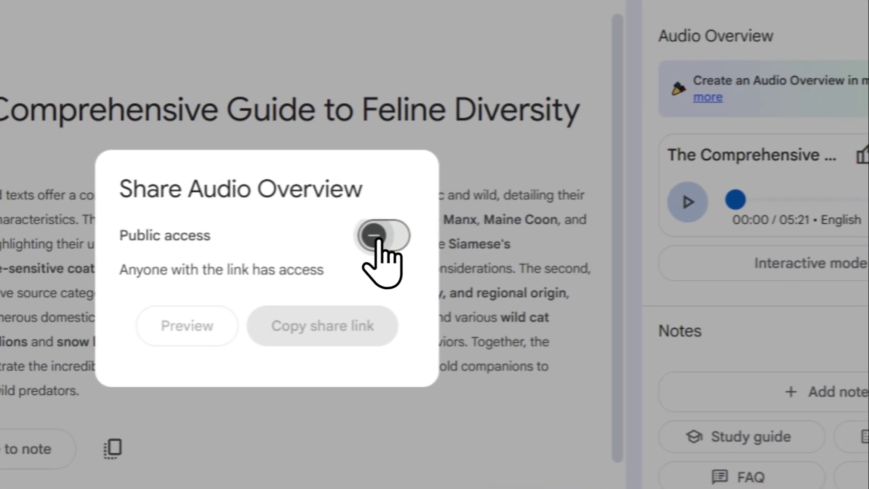
left_click(389, 236)
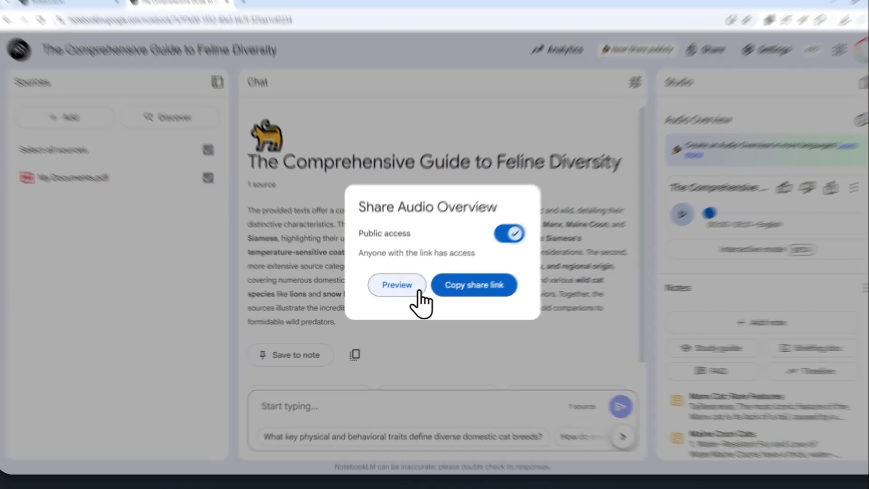
left_click(396, 292)
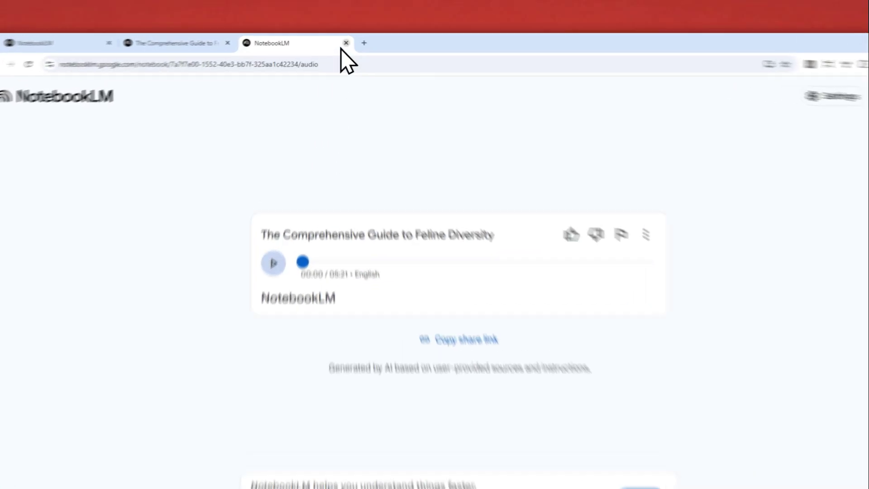
left_click(341, 40)
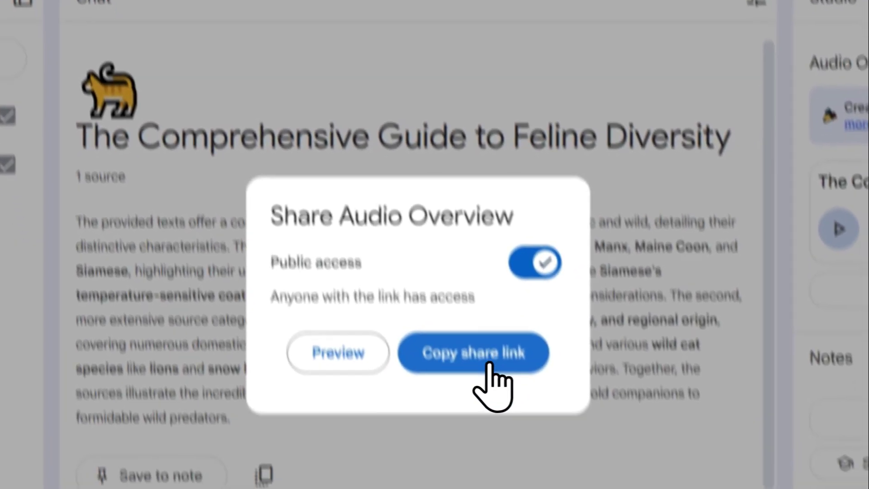
Step: Copy the audio overview's public share link and dismiss the Share Audio Overview dialog
left_click(416, 261)
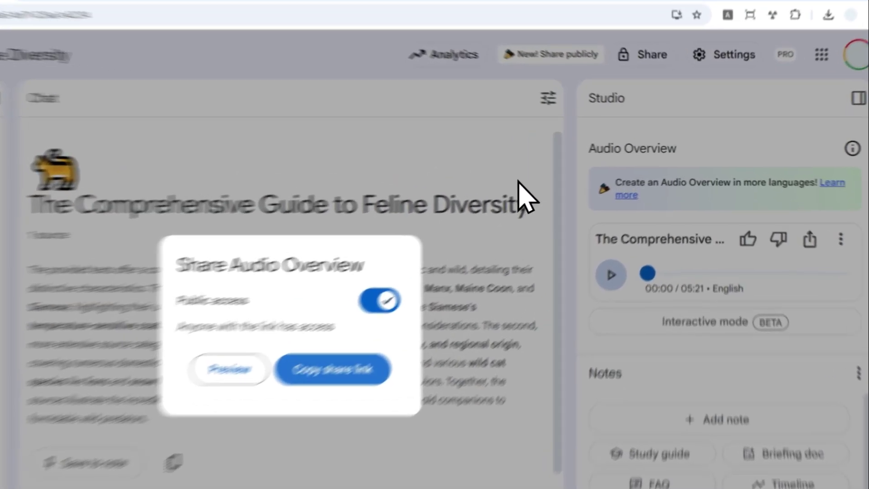
left_click(552, 192)
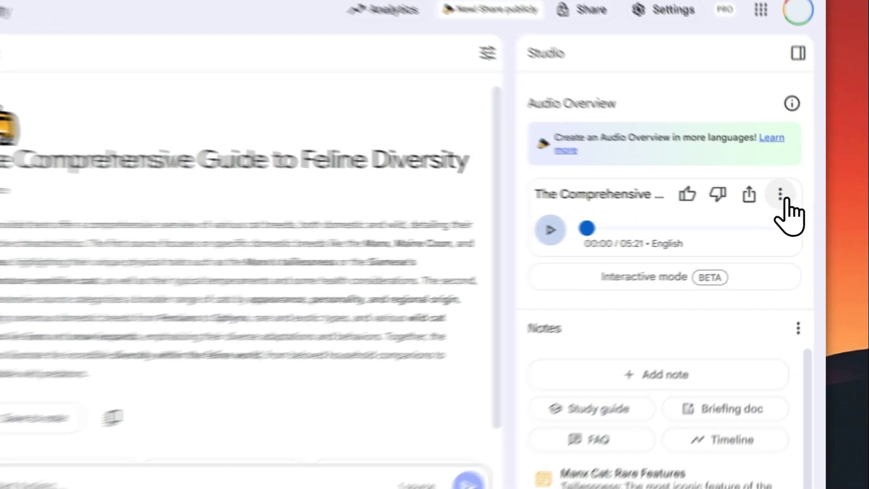
Step: Download the Feline Diversity audio overview as a WAV file and go to the NotebookLM home tab
left_click(796, 205)
left_click(624, 288)
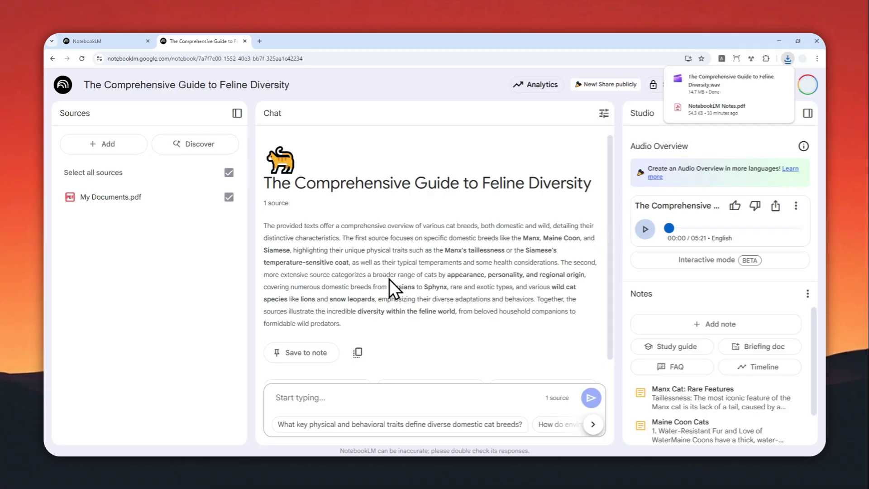
left_click(125, 42)
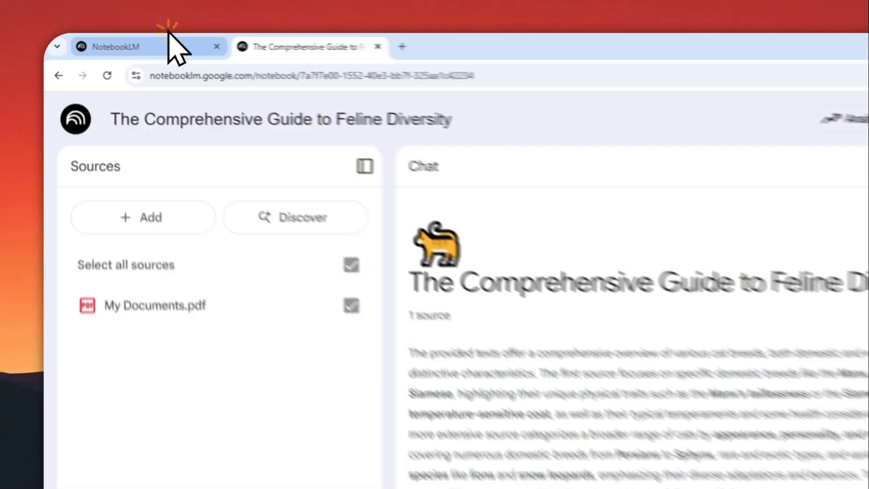